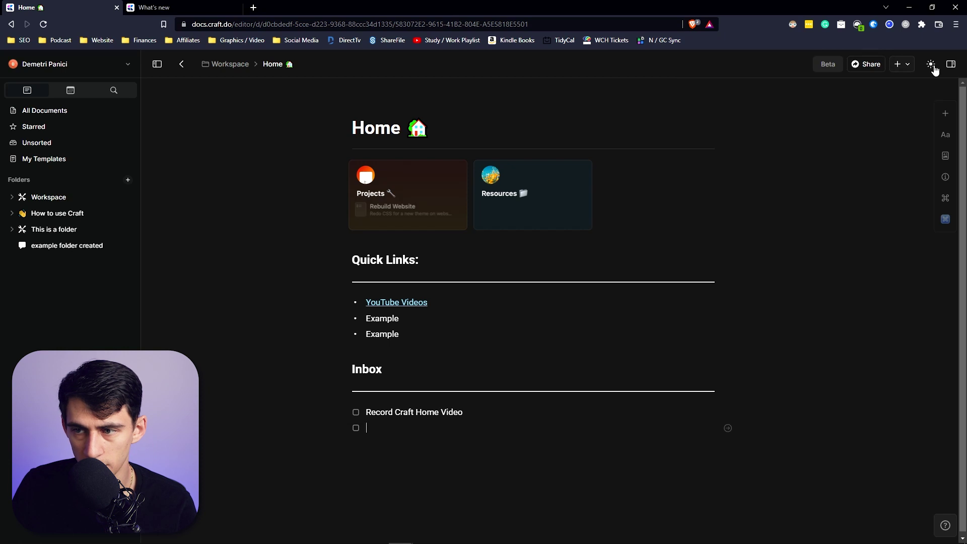
# Open the Aa Style panel beside the Home document
pyautogui.click(946, 134)
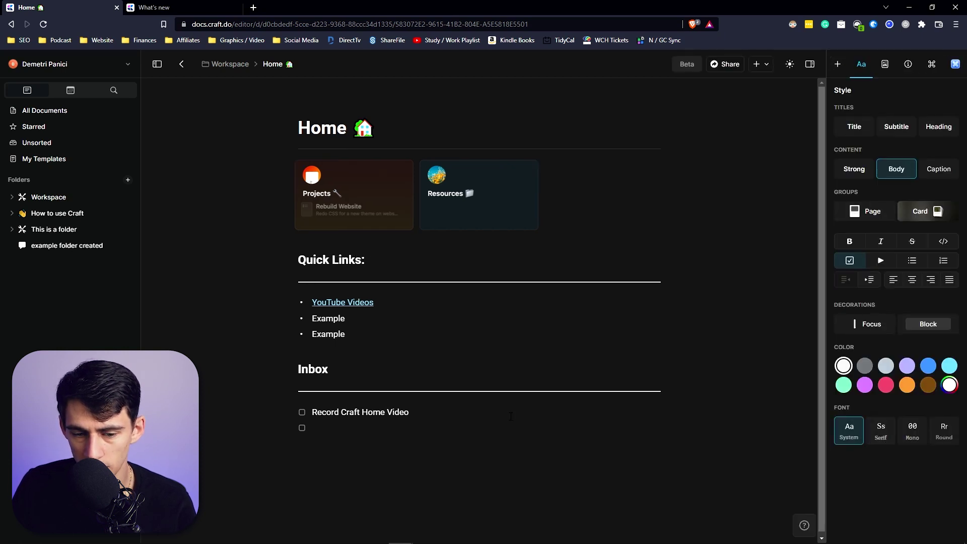
# Set the 'Record Craft Home Video' task text to the System font
pyautogui.moveTo(409, 412); pyautogui.dragTo(312, 412)
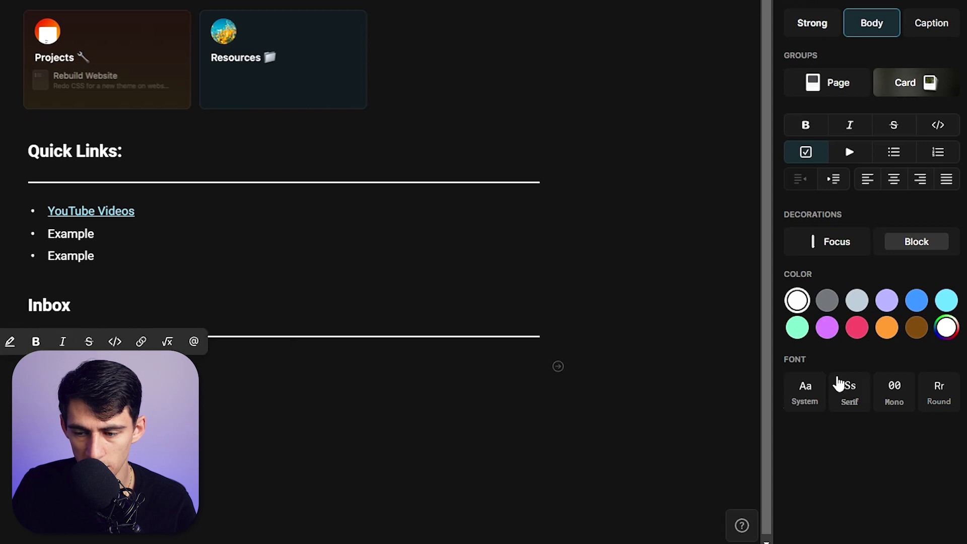
pyautogui.click(820, 395)
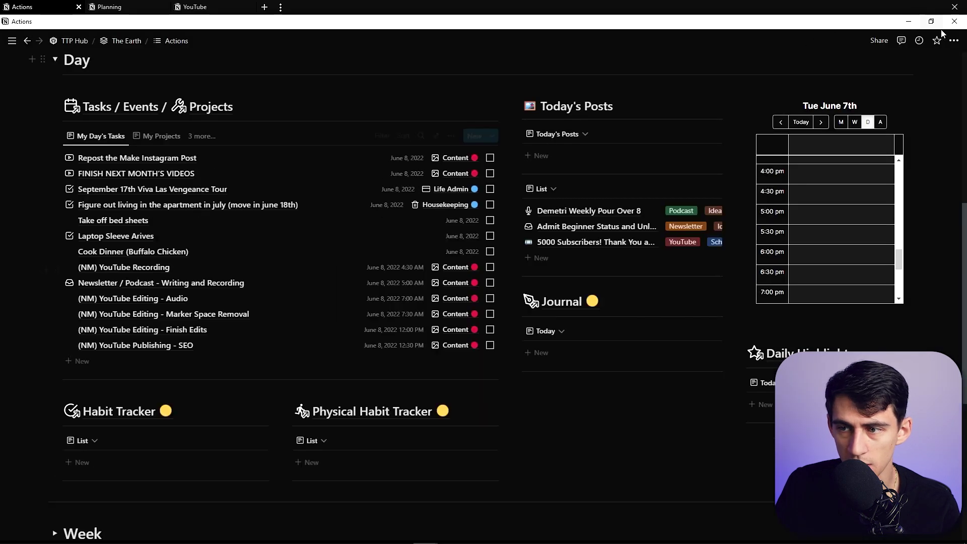
pyautogui.click(953, 42)
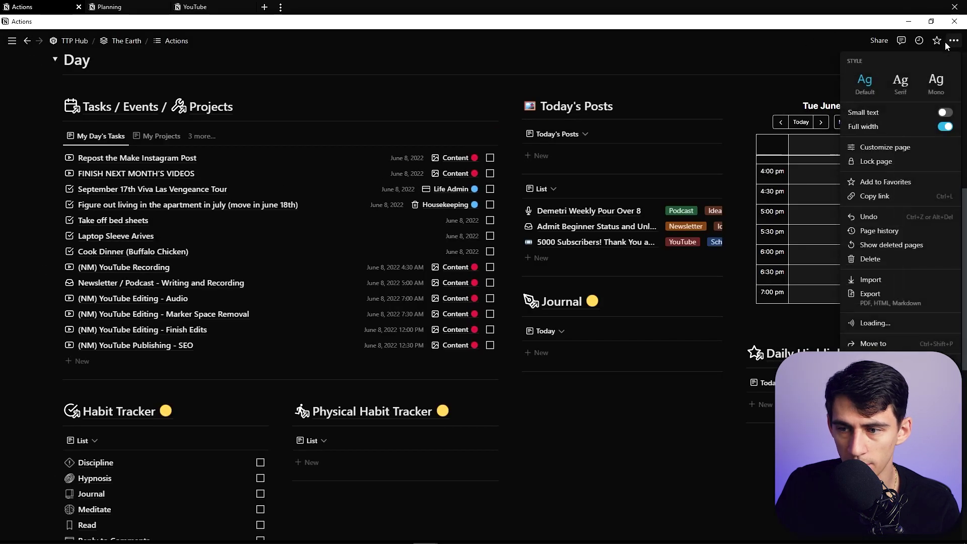
pyautogui.click(901, 80)
pyautogui.click(936, 80)
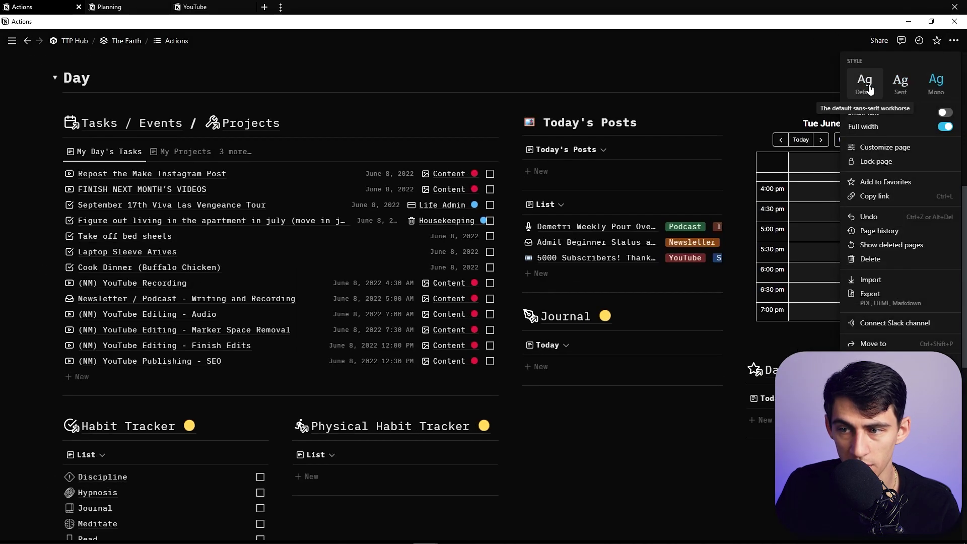
pyautogui.click(864, 81)
pyautogui.click(319, 135)
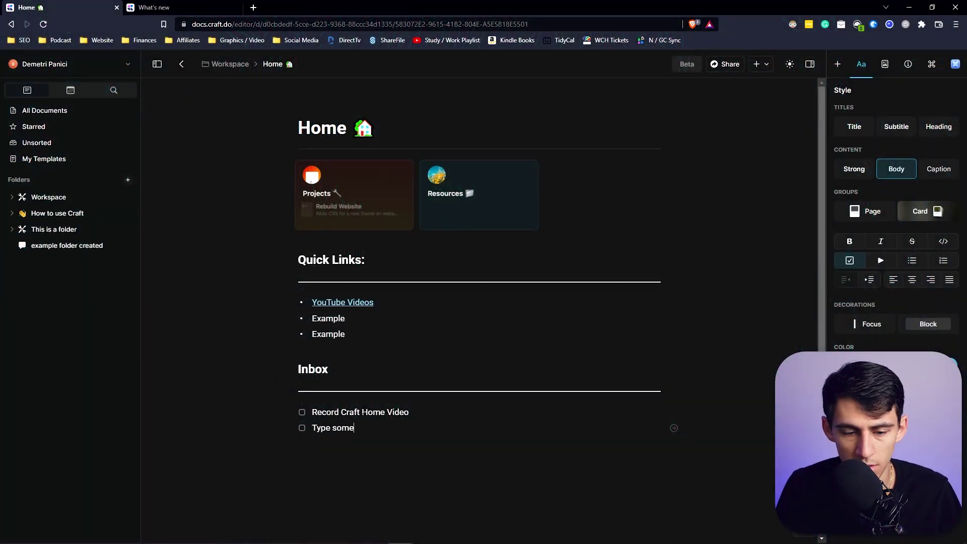
# Finish the task 'Type somethin wreng' and check the spelling suggestions for 'wreng'
pyautogui.write('ng')
pyautogui.doubleClick(381, 428)
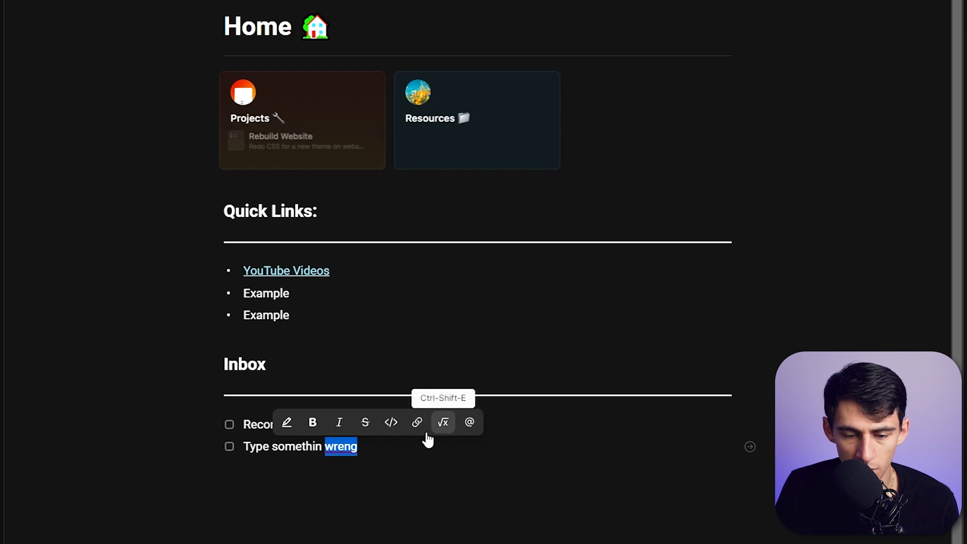
pyautogui.rightClick(344, 449)
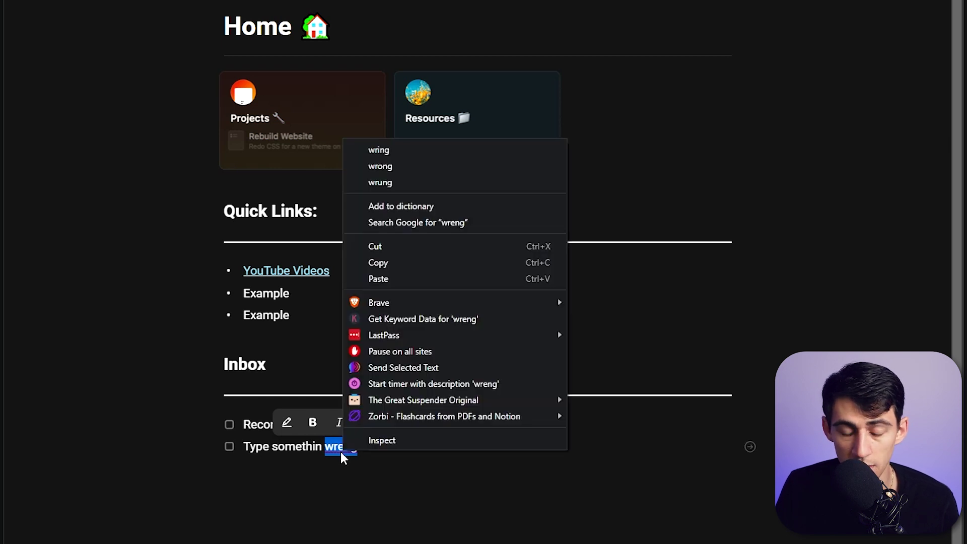
pyautogui.click(337, 446)
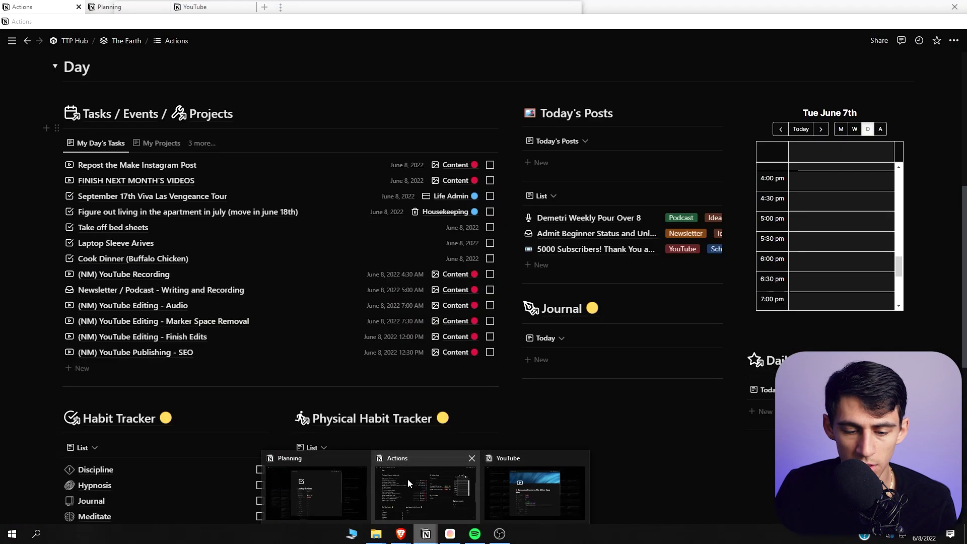
# On the Notion Actions page, type gibberish text in a new block below Archive
pyautogui.click(407, 481)
pyautogui.scroll(-9, 473, 307)
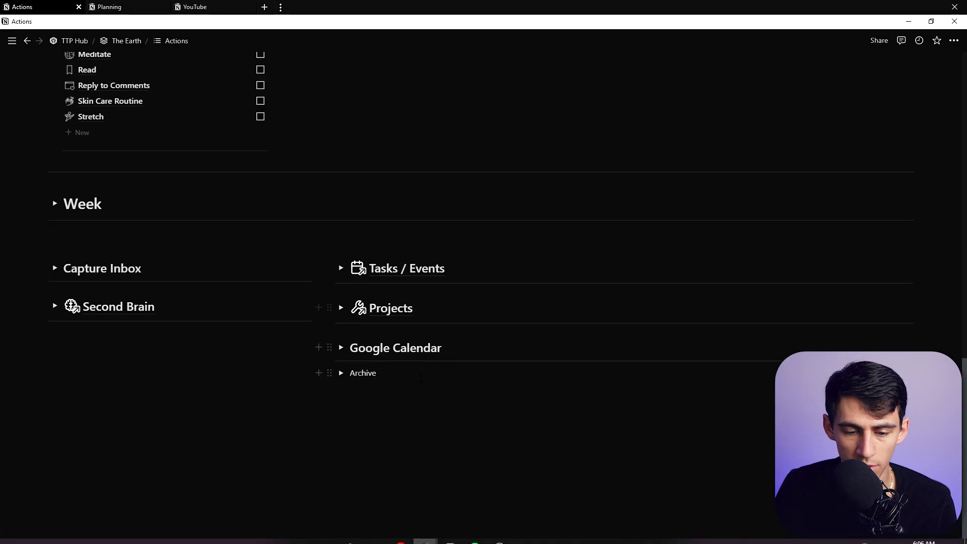
pyautogui.click(412, 398)
pyautogui.write('dwehfkwhkjhf')
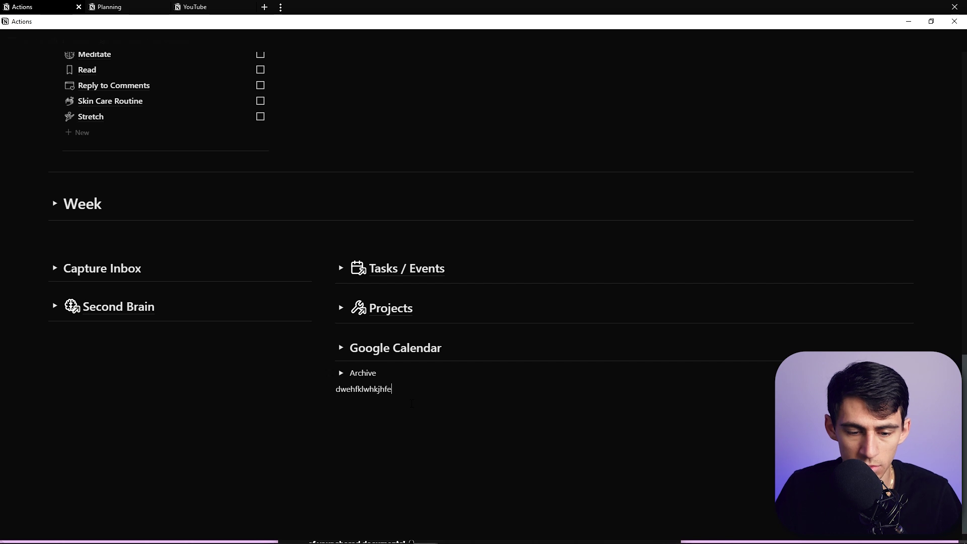
pyautogui.write("e'")
# Disable spell check for the gibberish, then delete the scratch text and its block
pyautogui.rightClick(369, 387)
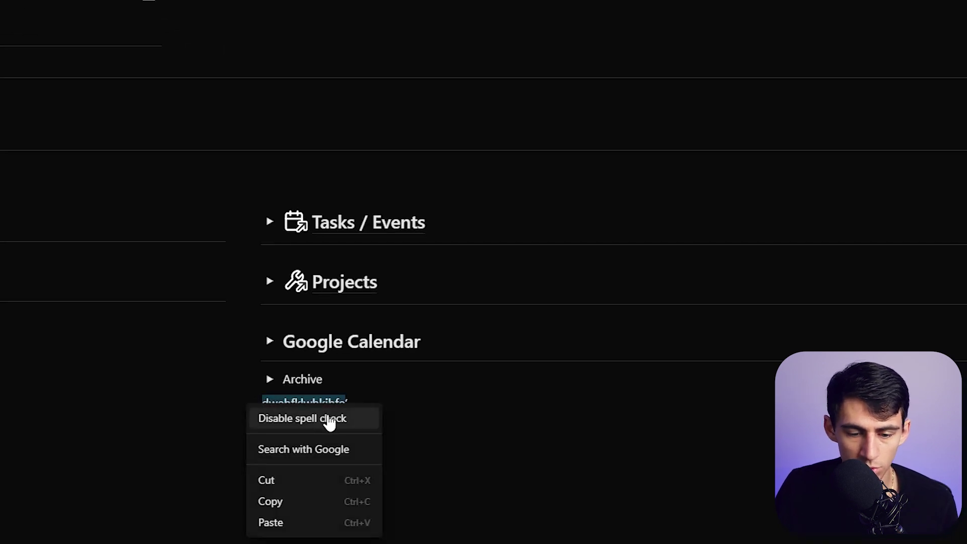
pyautogui.click(379, 406)
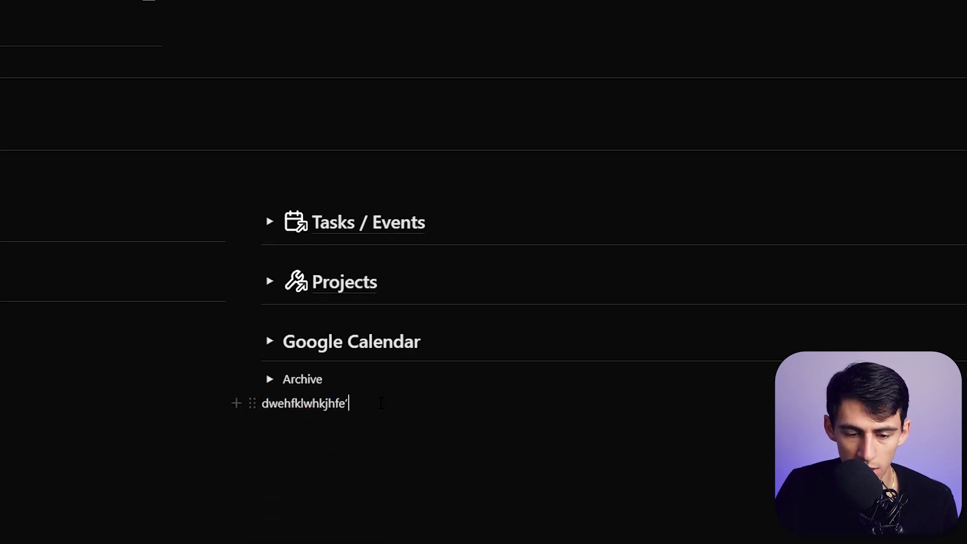
pyautogui.hotkey('ctrl', 'a')
pyautogui.press('BackSpace')
pyautogui.press('BackSpace')
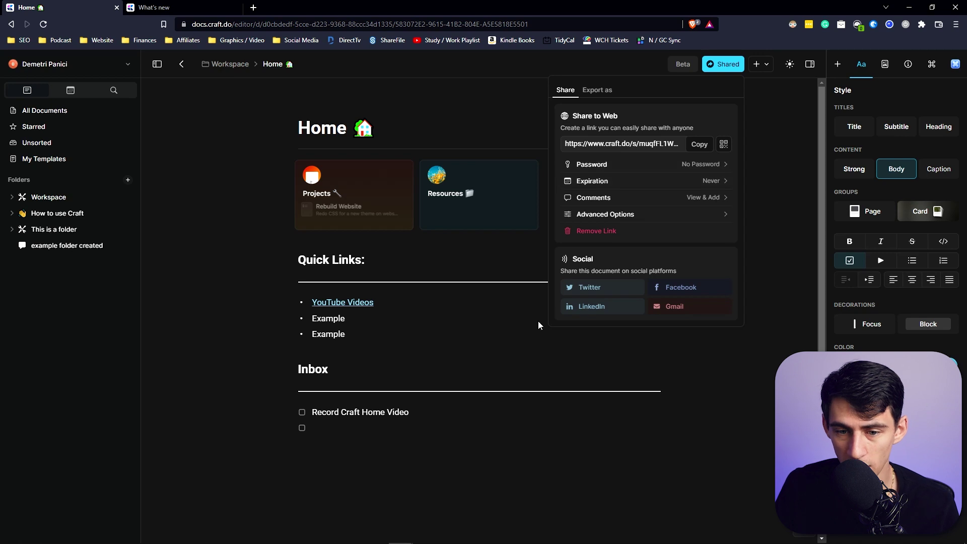
# Reopen Home's sharing options and preview the share link as a QR code
pyautogui.click(713, 64)
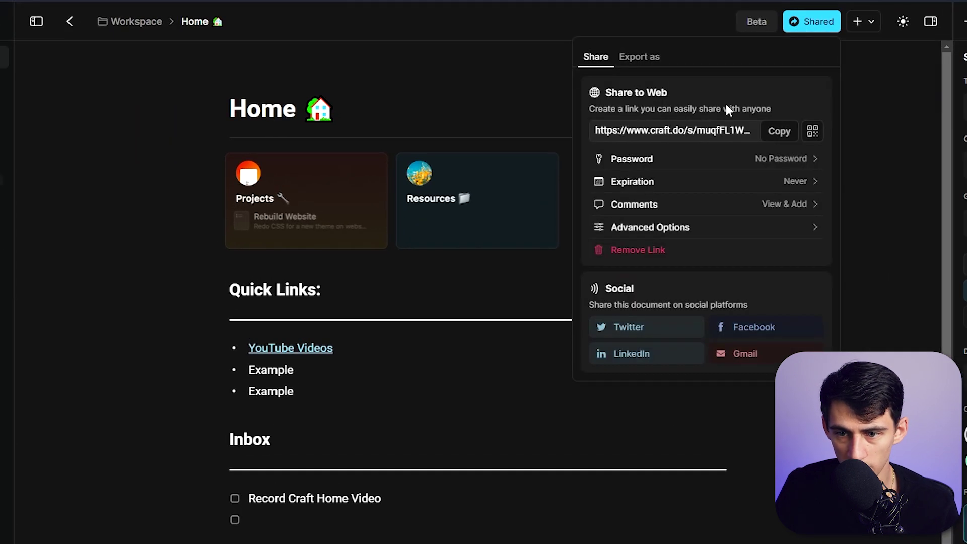
pyautogui.click(813, 131)
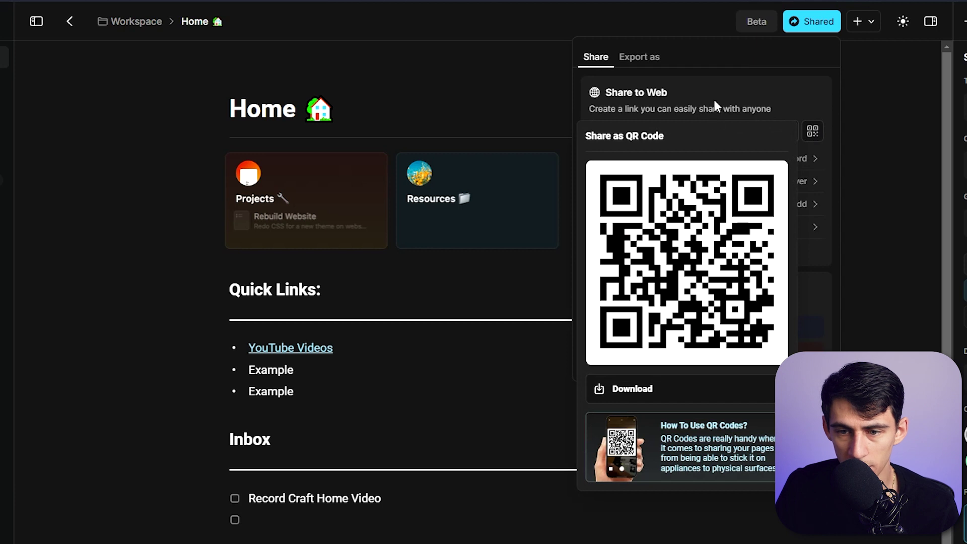
pyautogui.click(712, 95)
# Set a password on the shared link and copy the link
pyautogui.click(762, 158)
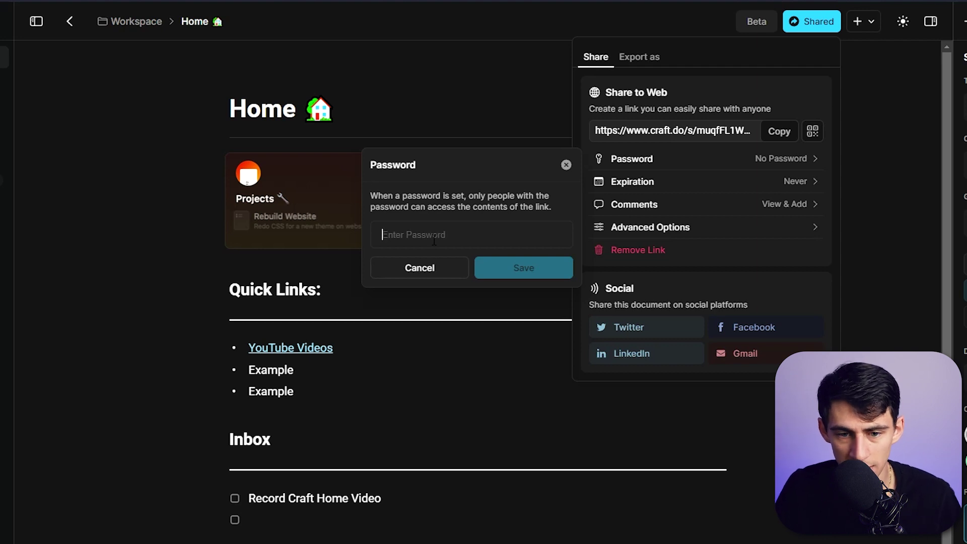
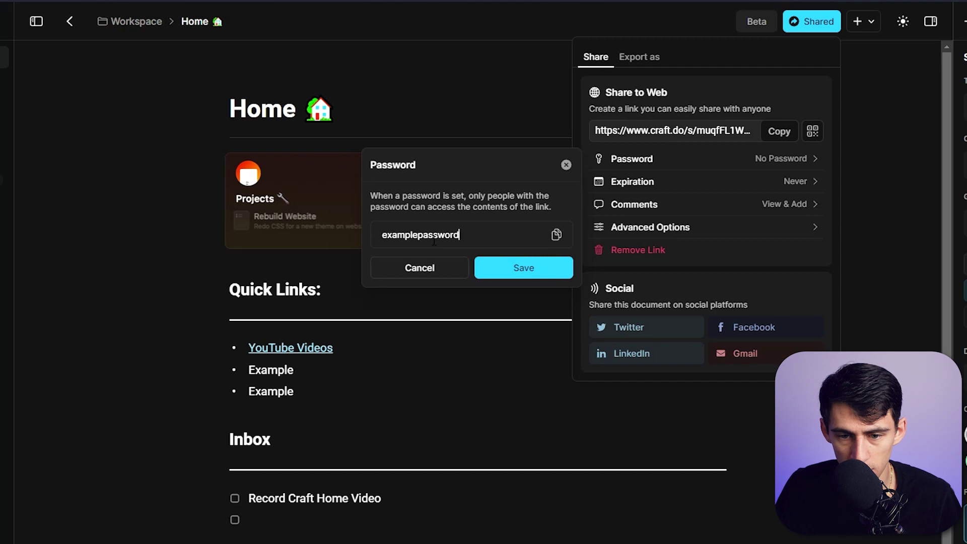
pyautogui.press('Return')
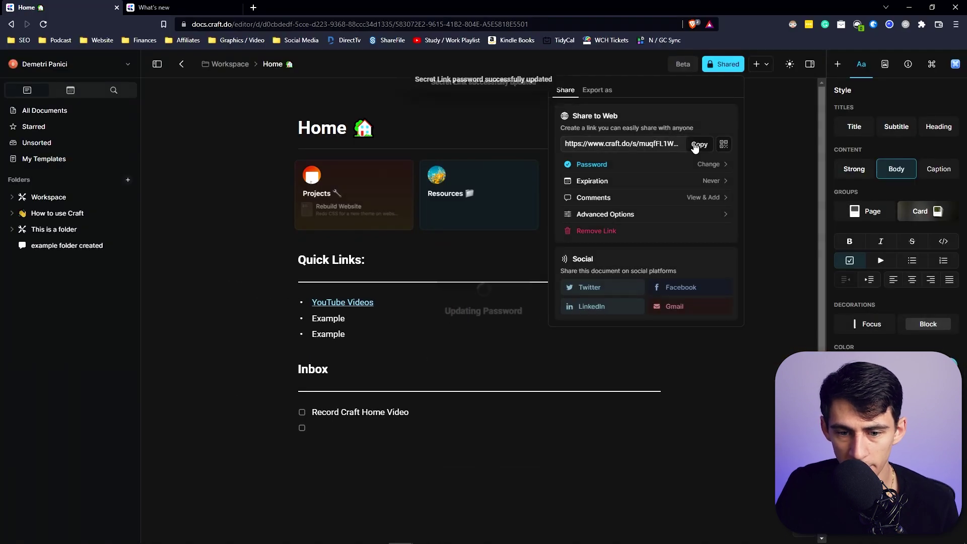
pyautogui.click(697, 145)
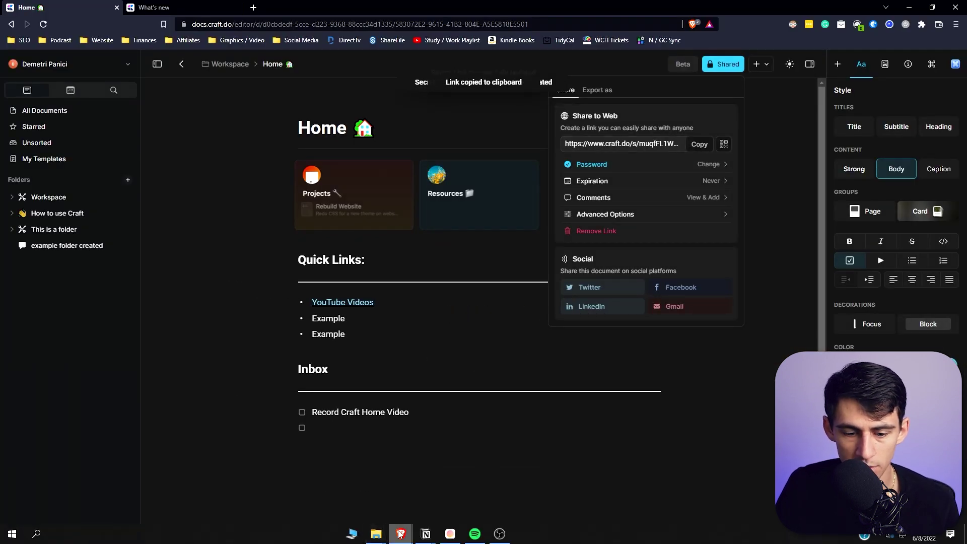
# Load the copied share link in a new private browser window
pyautogui.rightClick(399, 534)
pyautogui.click(418, 451)
pyautogui.hotkey('ctrl', 'v')
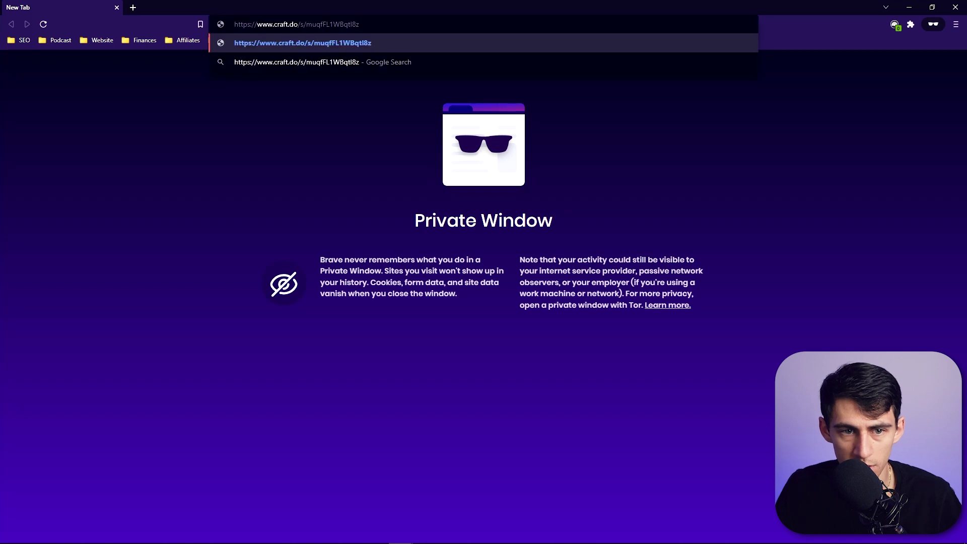
pyautogui.press('Return')
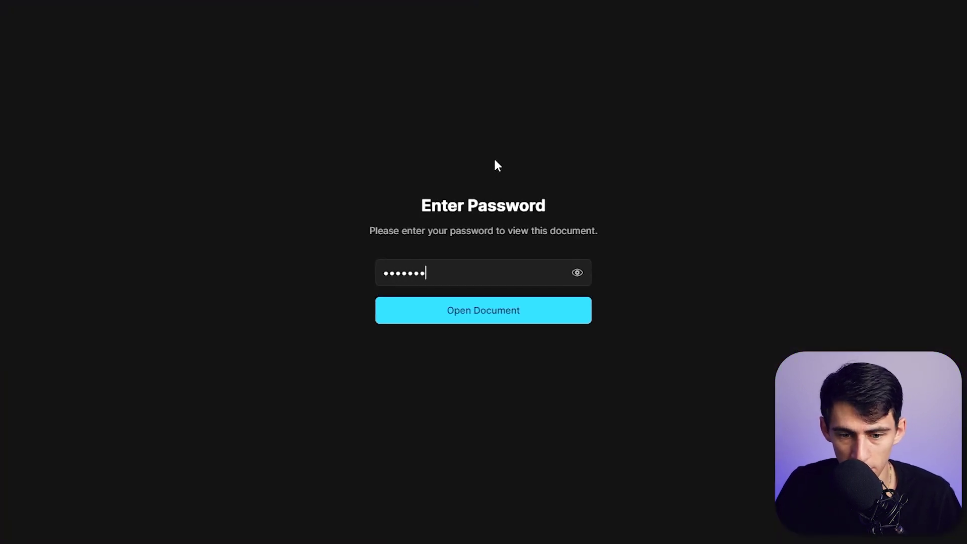
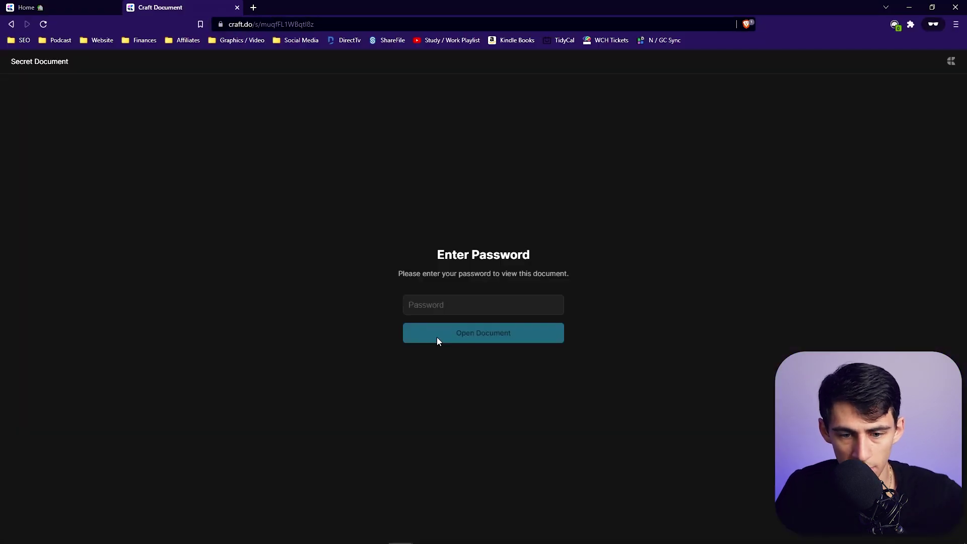
# Unlock the shared page with its password, then enable search engine indexing
pyautogui.press('capslock')
pyautogui.press('Return')
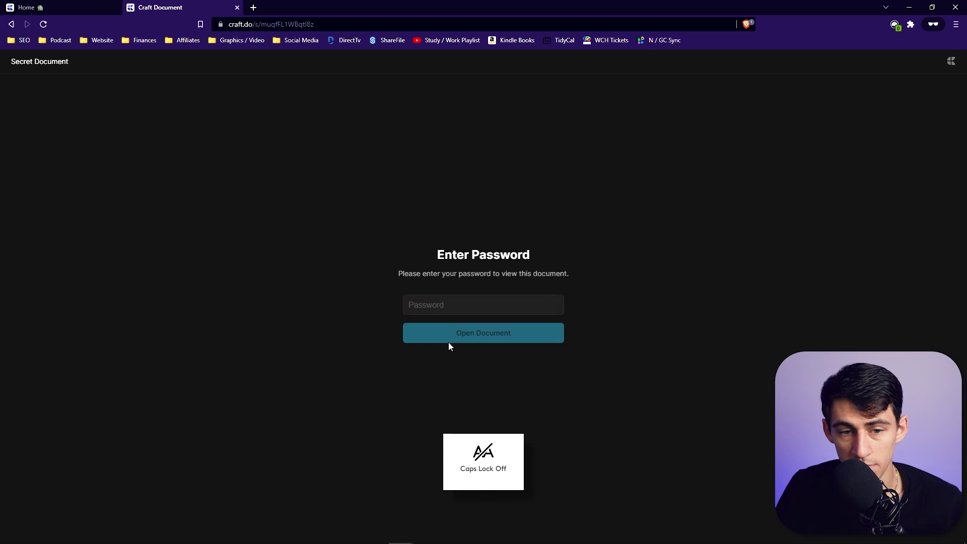
pyautogui.click(613, 182)
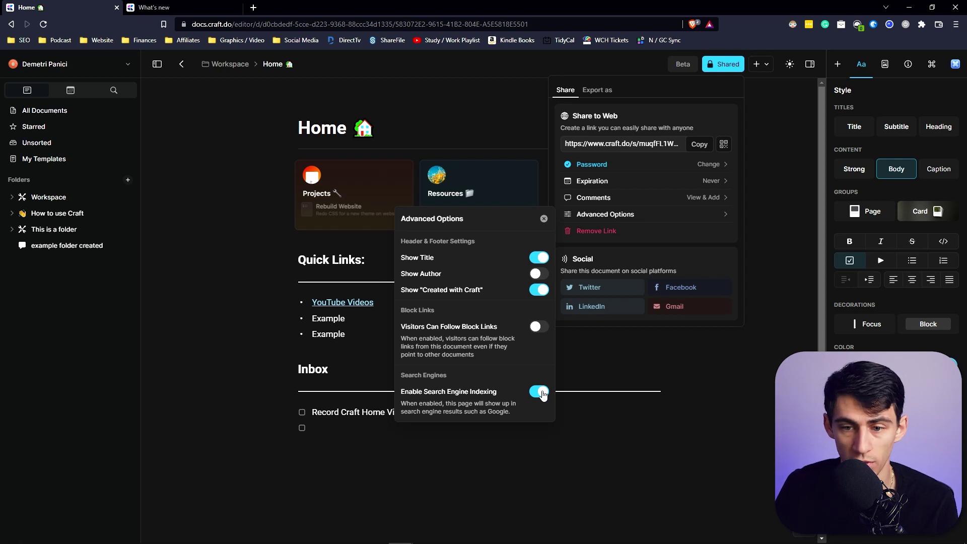
pyautogui.click(154, 7)
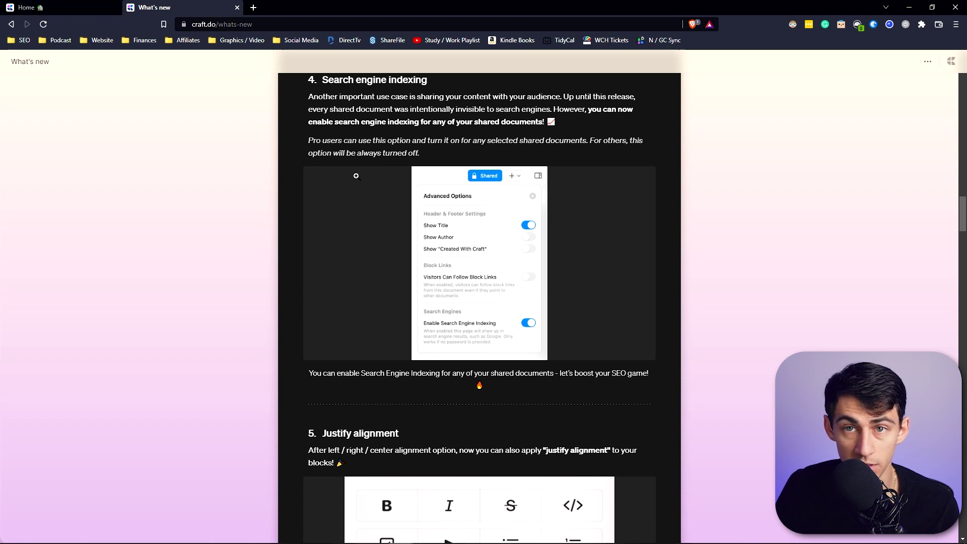
# Open Careers at Craft in a new tab, view the DELIVERY value card, then return
pyautogui.click(951, 61)
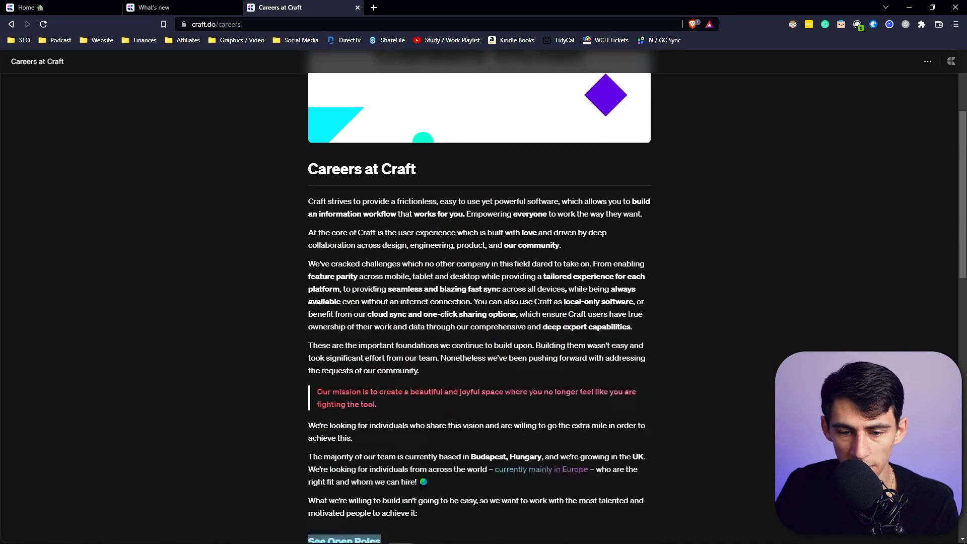
pyautogui.hotkey('ctrl', 'shift', 'Tab')
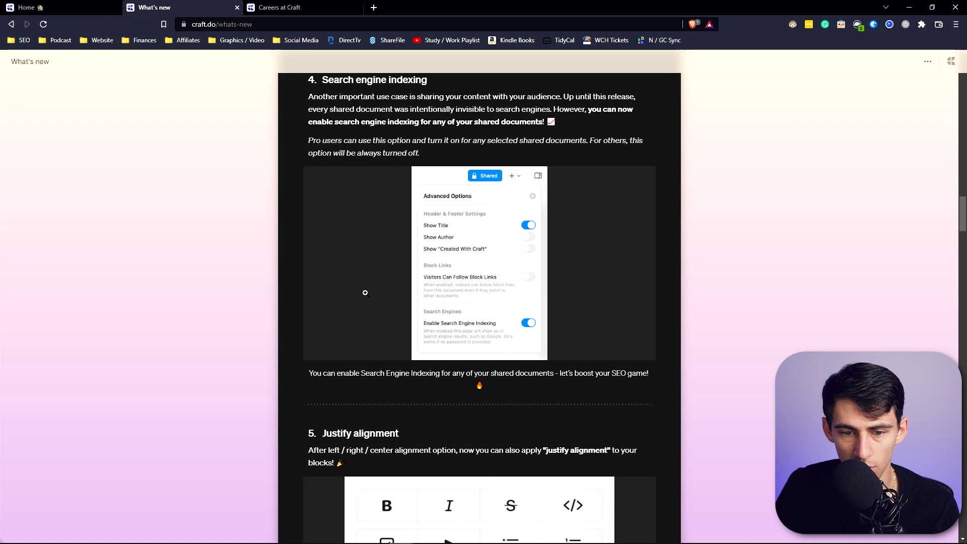
pyautogui.hotkey('ctrl', 'Tab')
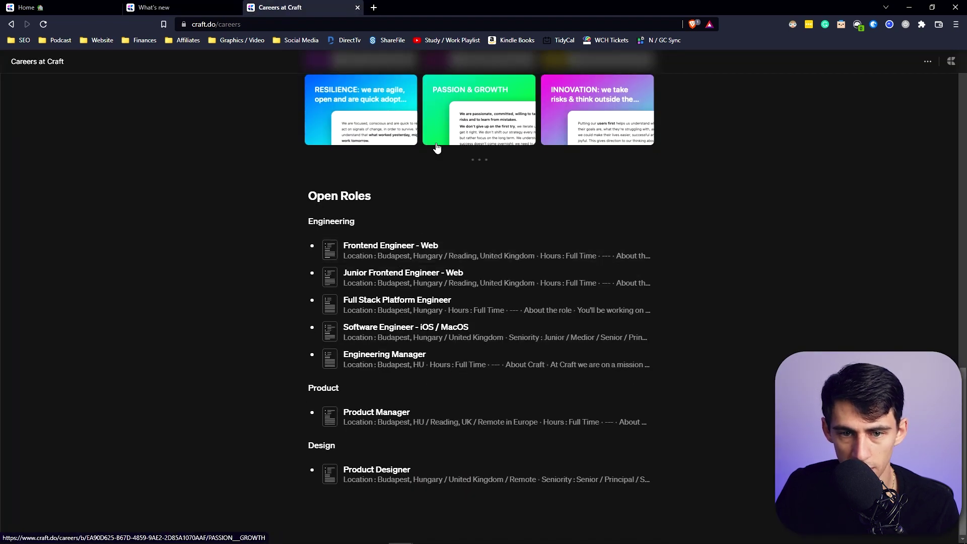
pyautogui.scroll(5, 554, 327)
pyautogui.click(493, 285)
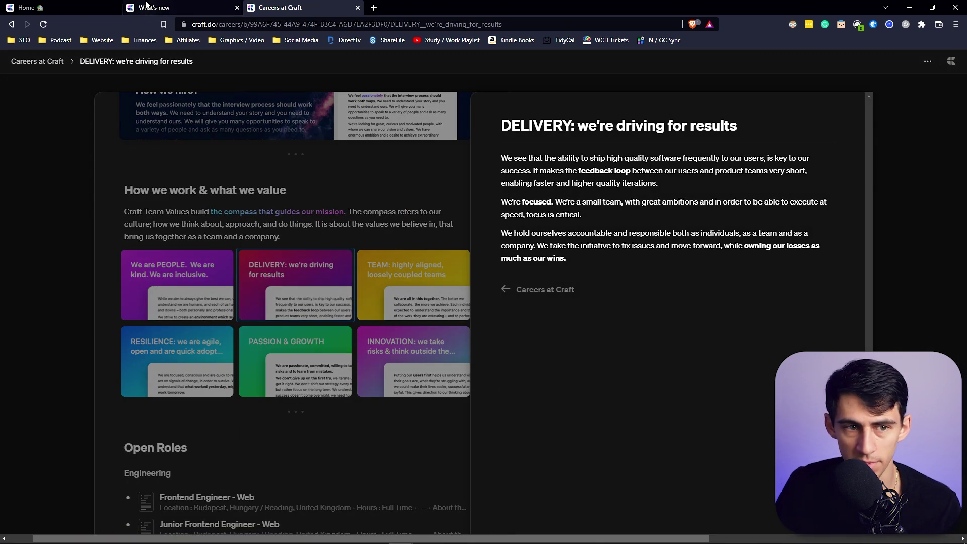
pyautogui.click(179, 7)
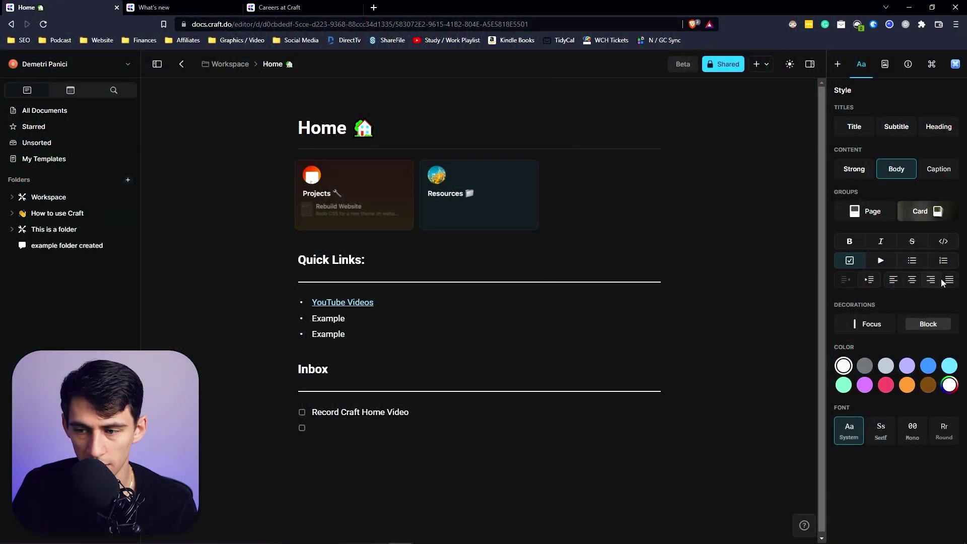
pyautogui.write('lafdjf')
pyautogui.press('Return')
pyautogui.write('fdasfdf')
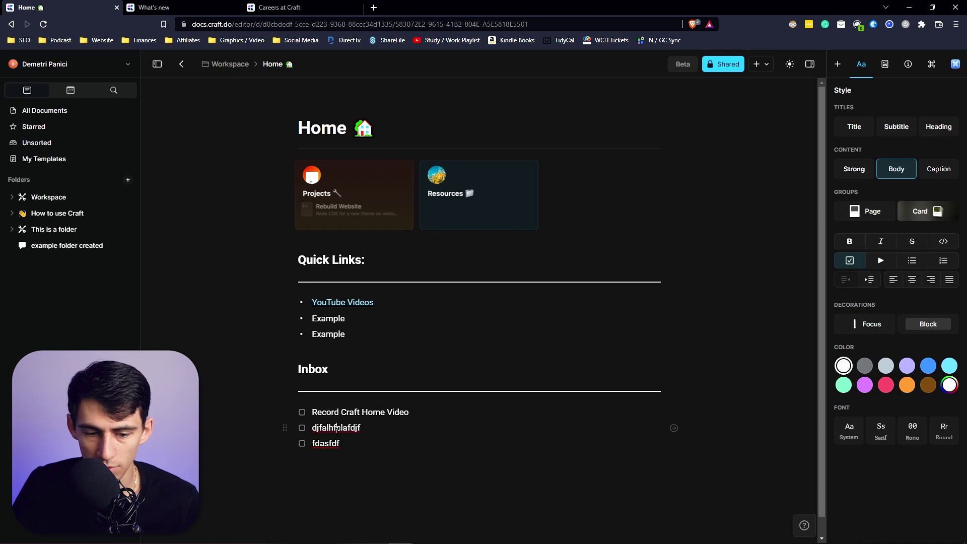
pyautogui.doubleClick(337, 428)
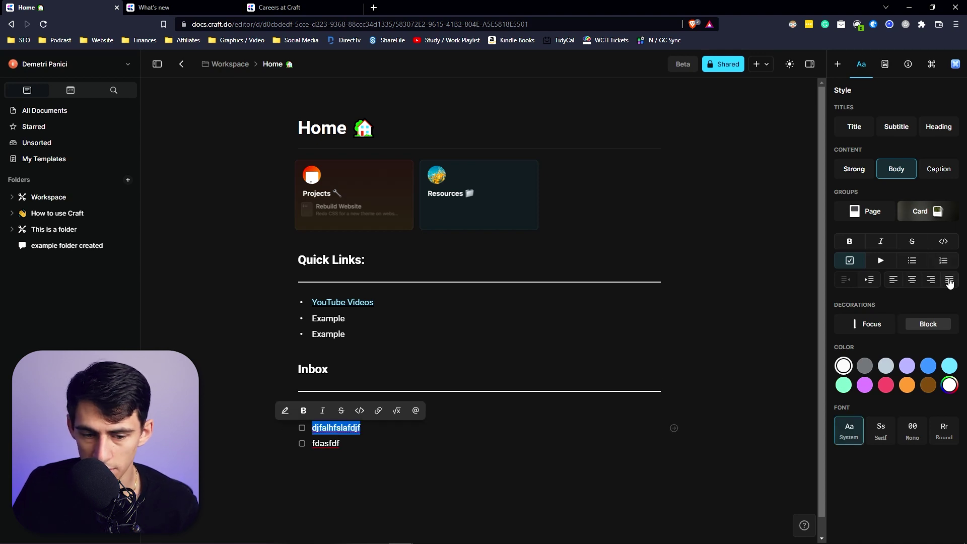
pyautogui.click(911, 283)
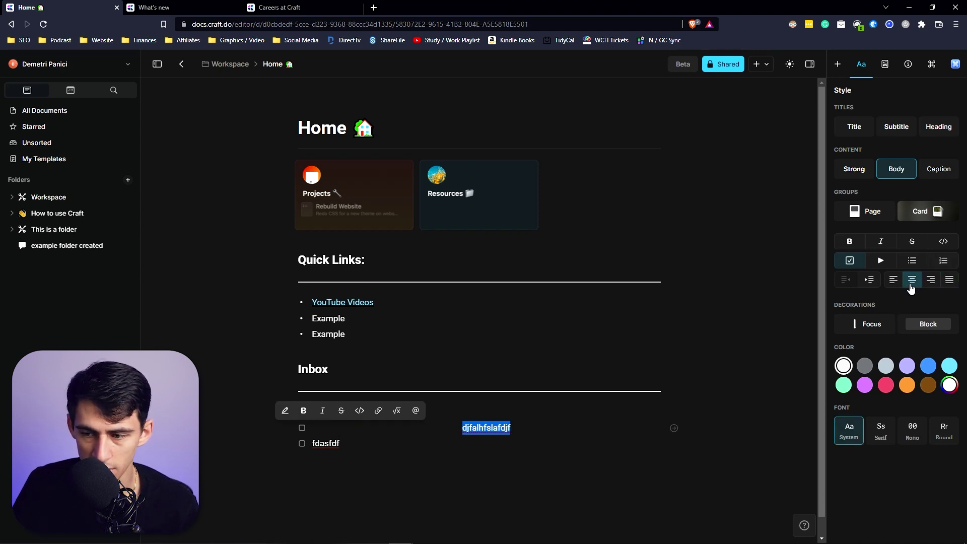
pyautogui.click(893, 282)
pyautogui.click(929, 283)
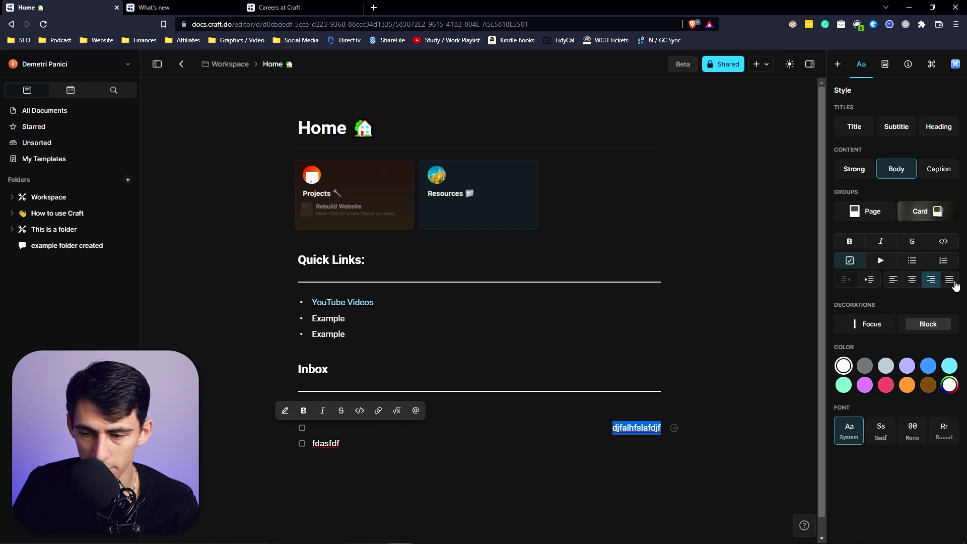
pyautogui.click(950, 283)
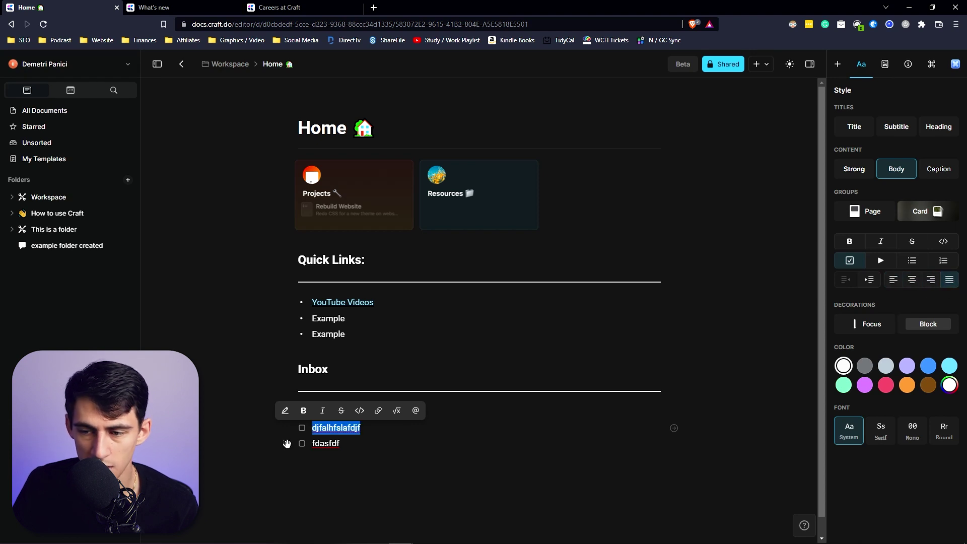
pyautogui.click(343, 427)
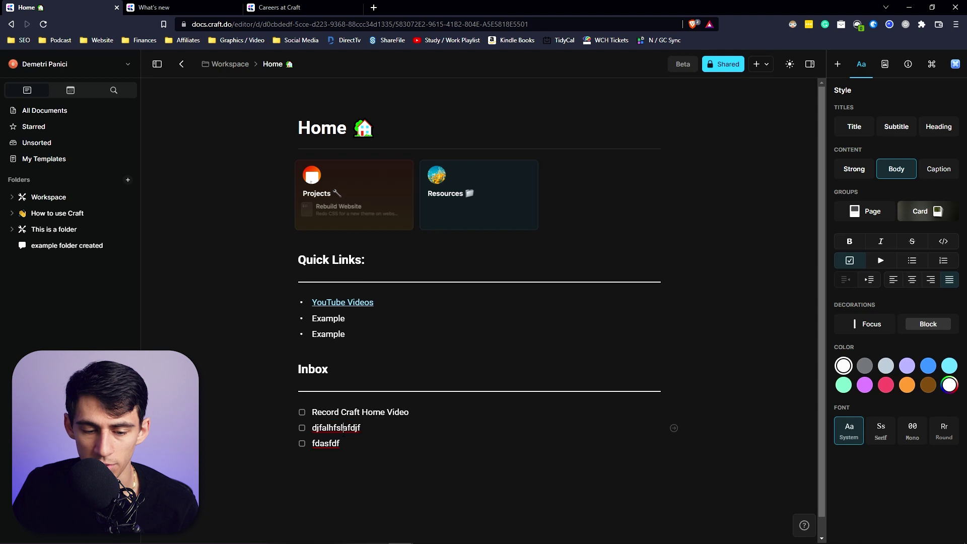
pyautogui.moveTo(349, 447)
pyautogui.mouseDown()
pyautogui.moveTo(299, 435)
pyautogui.moveTo(314, 406)
pyautogui.mouseUp()
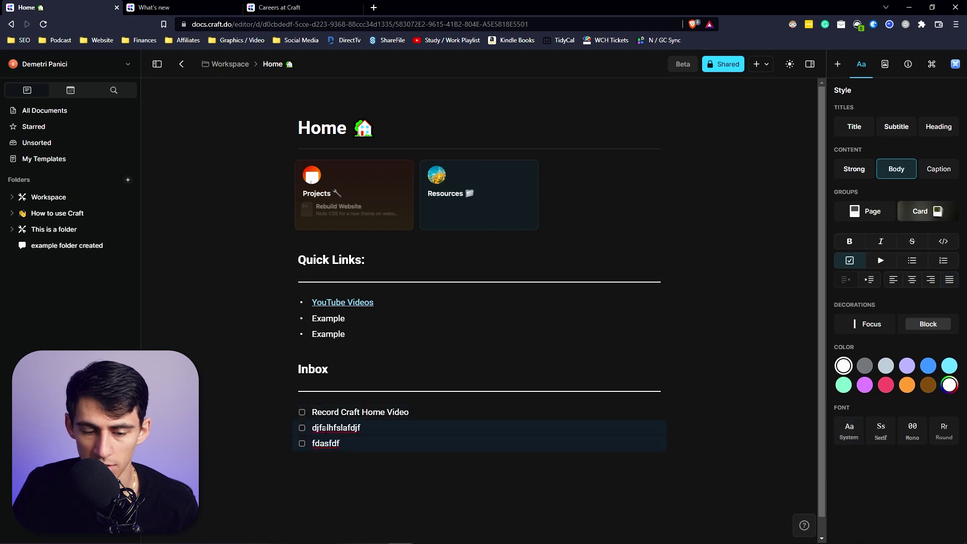
pyautogui.press('BackSpace')
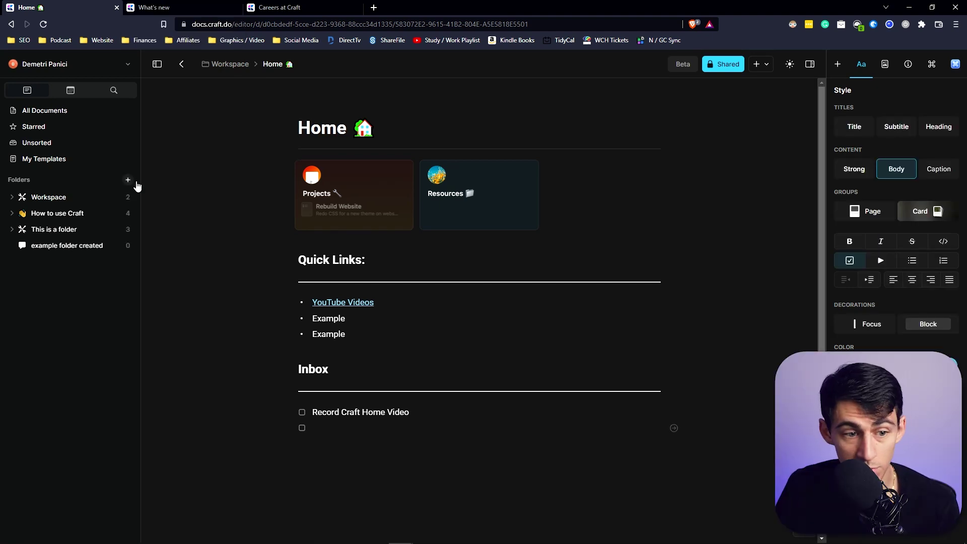
# Create a folder named 'PC Stuff' with a monitor icon and purple colour
pyautogui.click(127, 181)
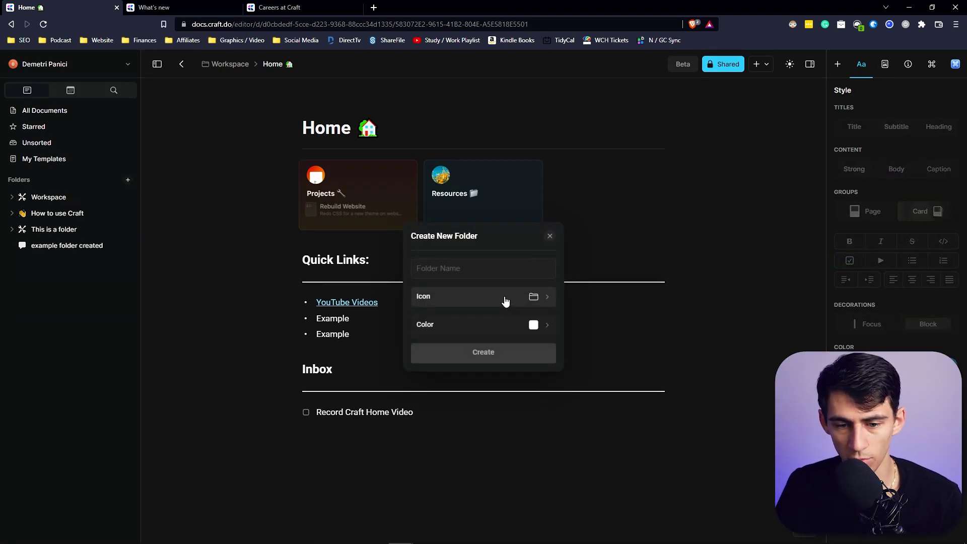
pyautogui.click(538, 297)
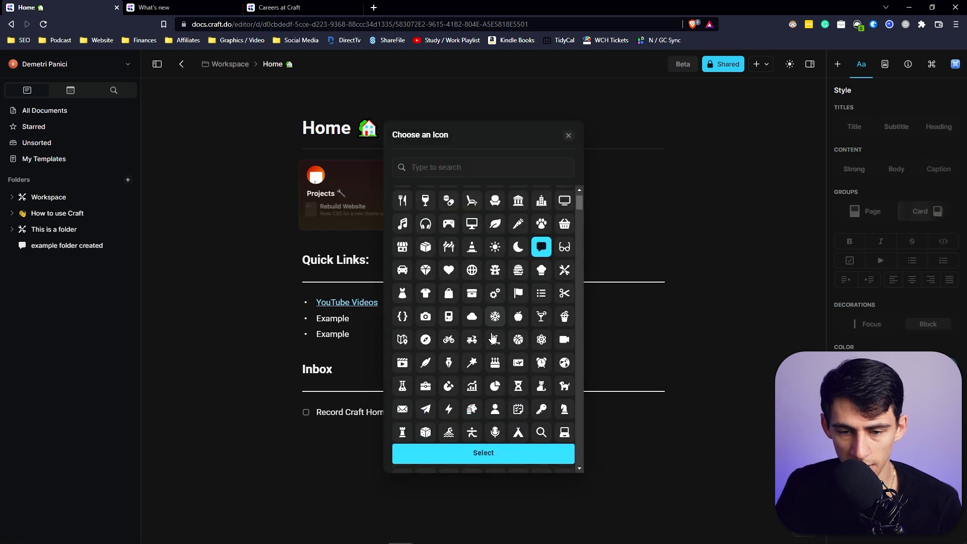
pyautogui.click(480, 455)
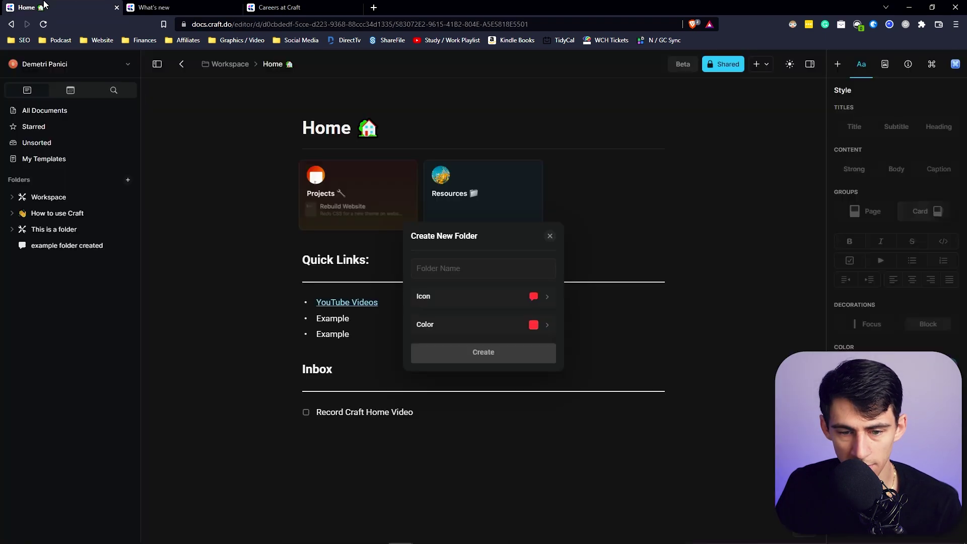
pyautogui.click(442, 327)
pyautogui.click(469, 379)
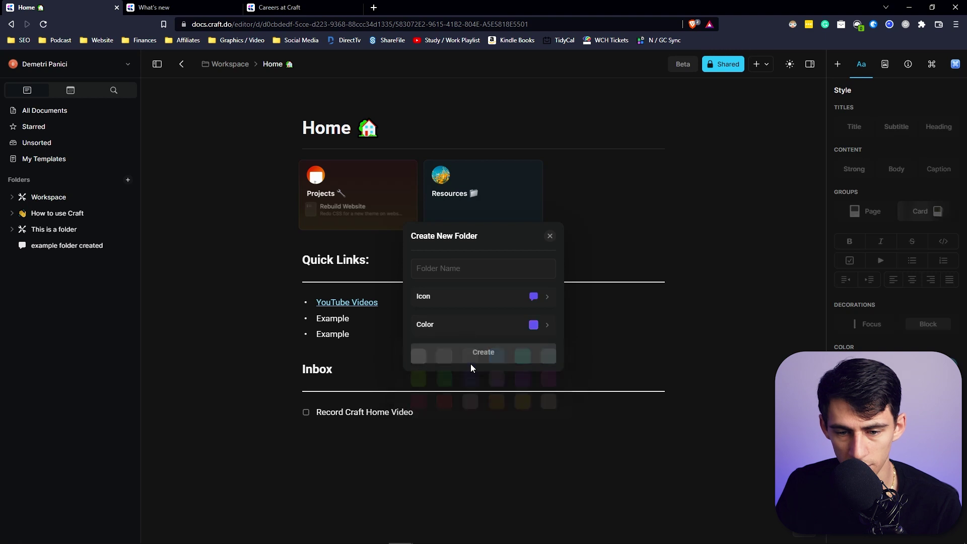
pyautogui.click(470, 325)
pyautogui.click(474, 381)
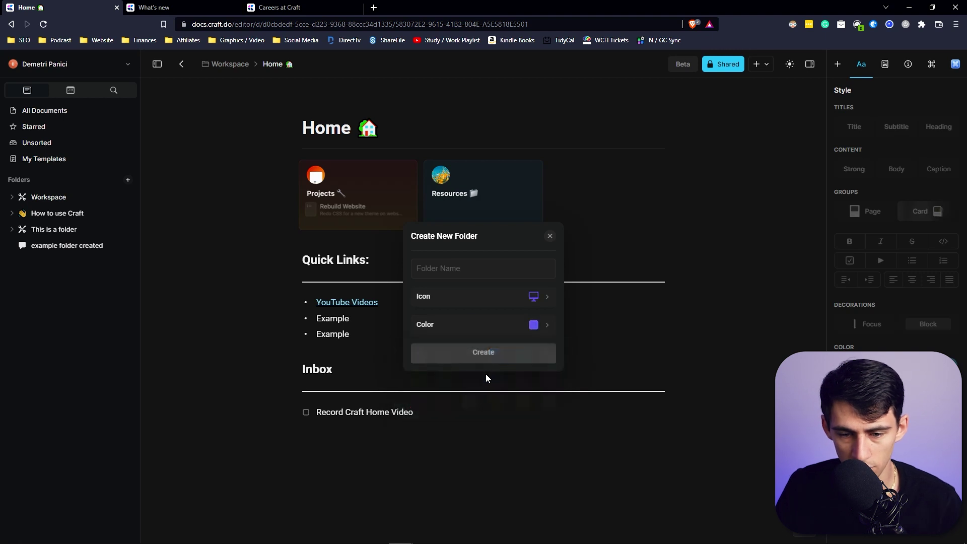
pyautogui.write('PC Stuff')
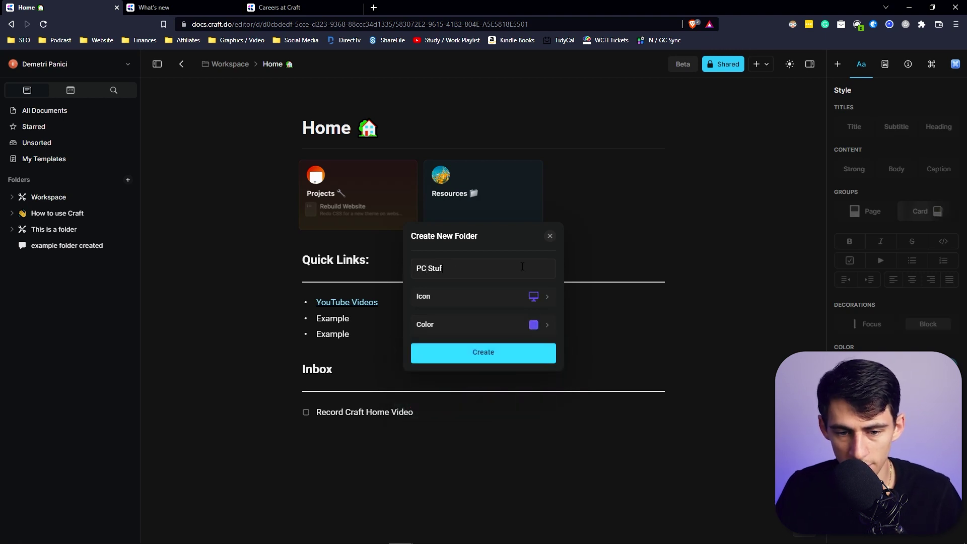
pyautogui.press('Return')
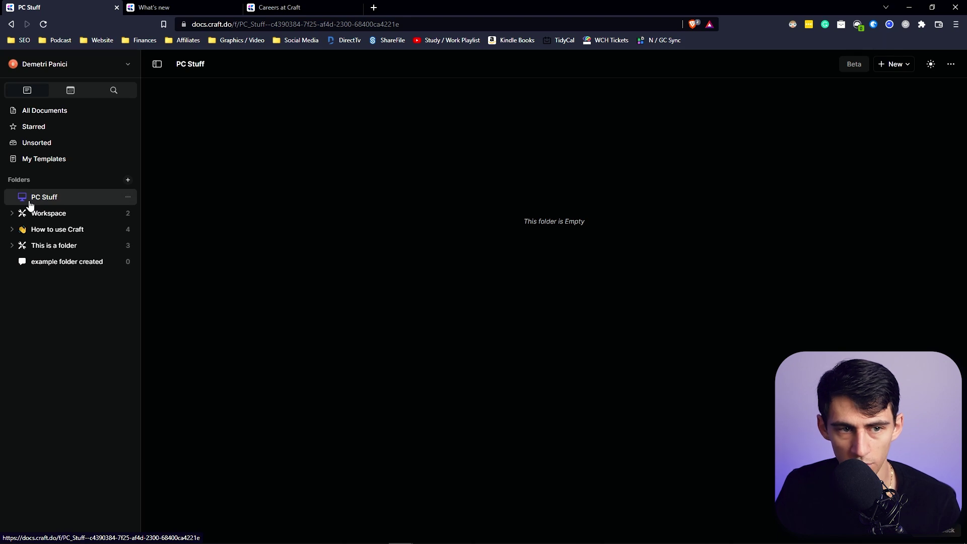